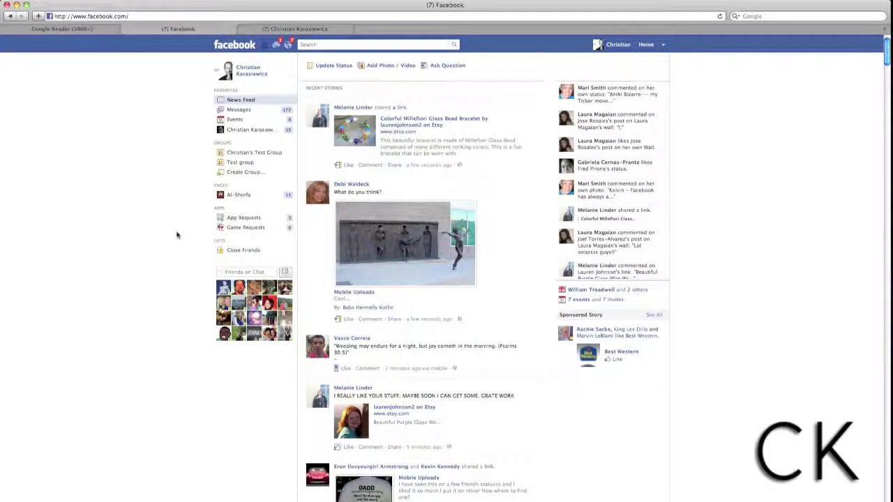
{"action": "scroll", "coordinate": [177, 236], "scroll_direction": "down", "scroll_amount": 5}
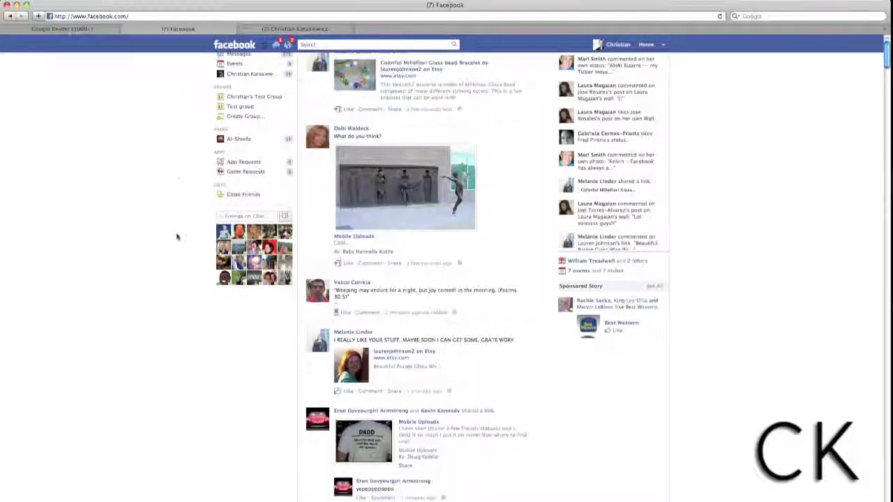
{"action": "scroll", "coordinate": [392, 415], "scroll_direction": "down", "scroll_amount": 4}
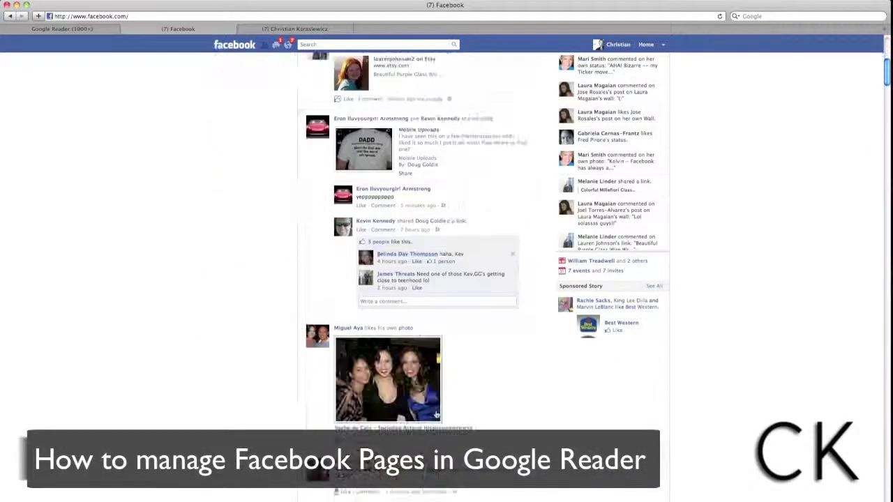
{"action": "scroll", "coordinate": [474, 309], "scroll_direction": "up", "scroll_amount": 9}
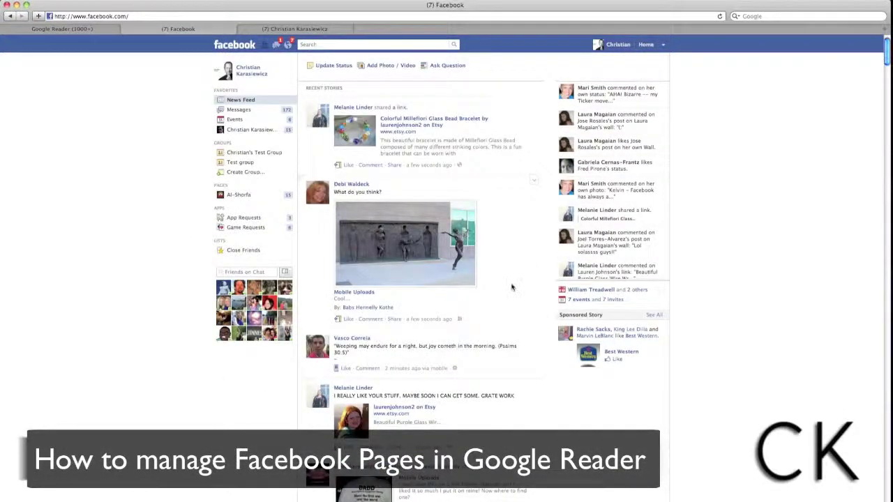
{"action": "scroll", "coordinate": [509, 293], "scroll_direction": "down", "scroll_amount": 15}
{"action": "scroll", "coordinate": [516, 335], "scroll_direction": "up", "scroll_amount": 15}
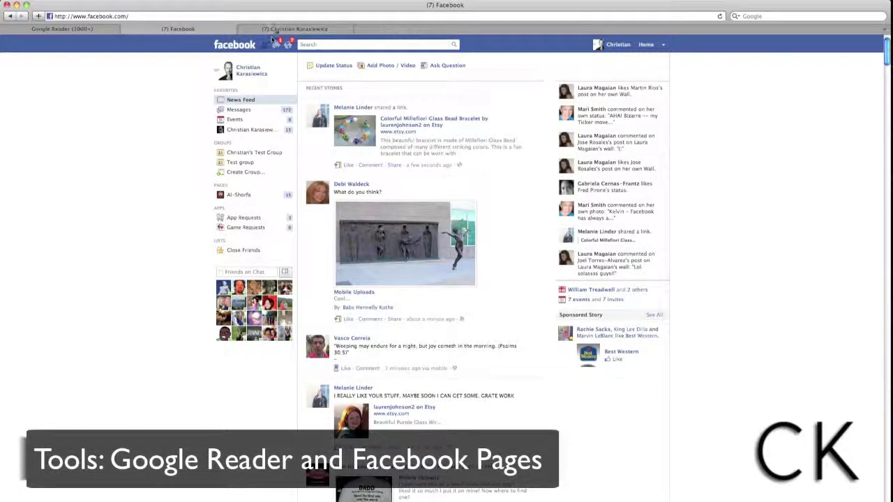
Close the Facebook news feed and open the RSS updates feed of the consulting Facebook Page
{"action": "left_click", "coordinate": [126, 30]}
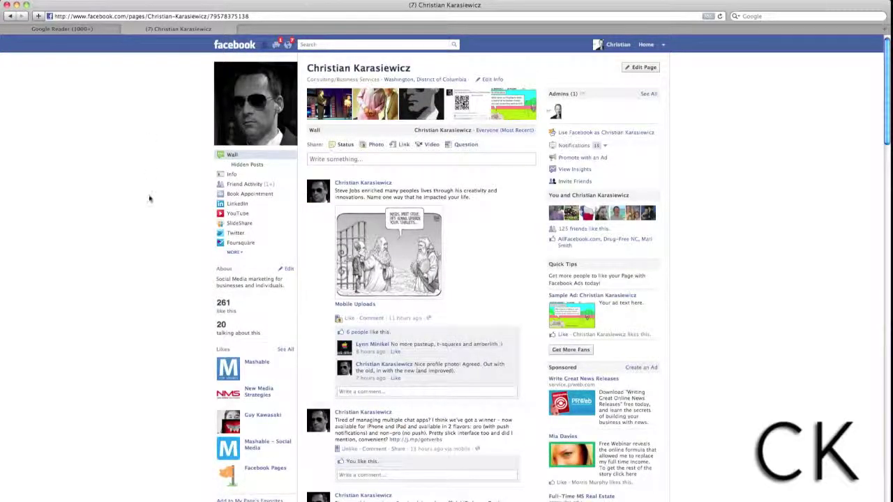
{"action": "scroll", "coordinate": [153, 349], "scroll_direction": "down", "scroll_amount": 2}
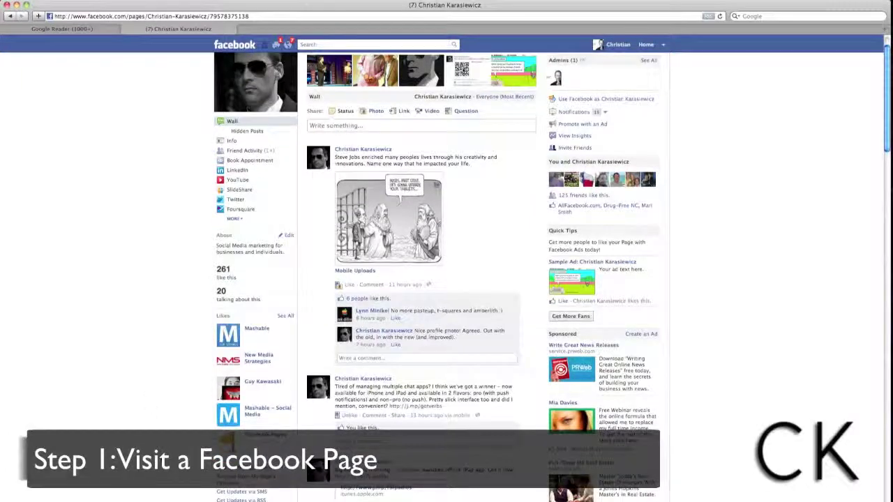
{"action": "scroll", "coordinate": [236, 493], "scroll_direction": "down", "scroll_amount": 1}
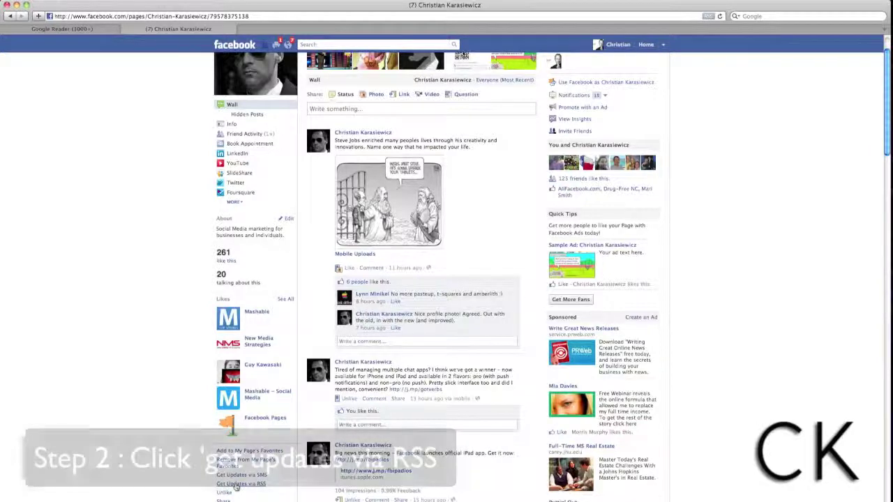
{"action": "left_click", "coordinate": [236, 485]}
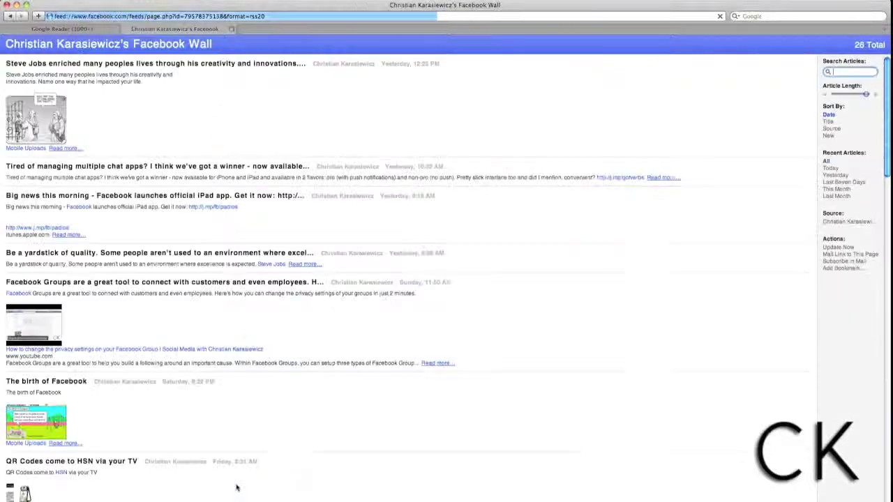
Look over the Facebook wall feed and copy its full URL
{"action": "scroll", "coordinate": [389, 200], "scroll_direction": "down", "scroll_amount": 3}
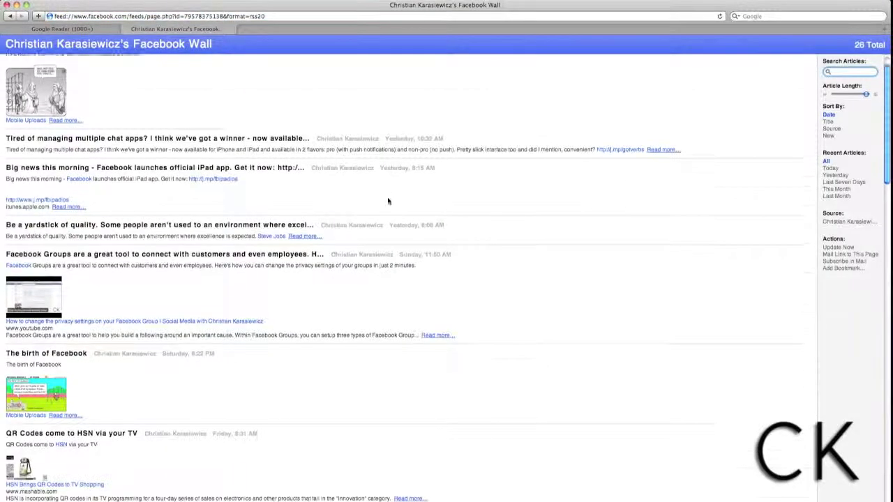
{"action": "scroll", "coordinate": [388, 225], "scroll_direction": "up", "scroll_amount": 3}
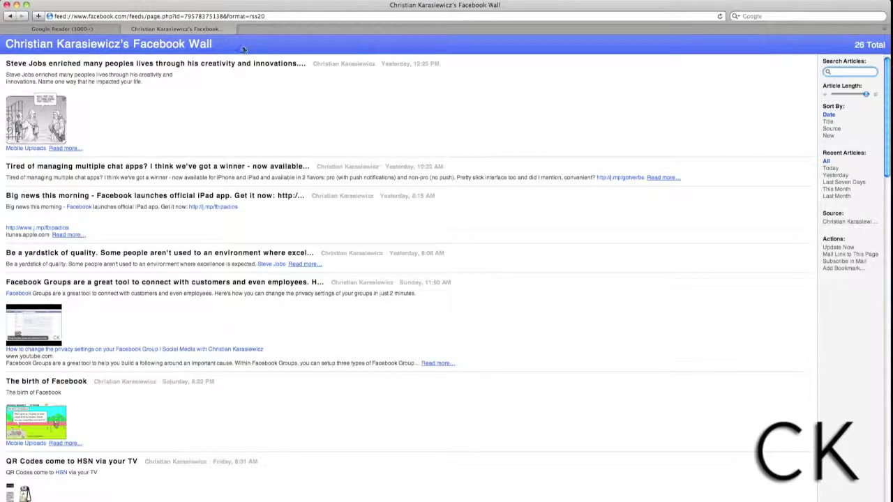
{"action": "left_click_drag", "start_coordinate": [280, 18], "coordinate": [55, 18]}
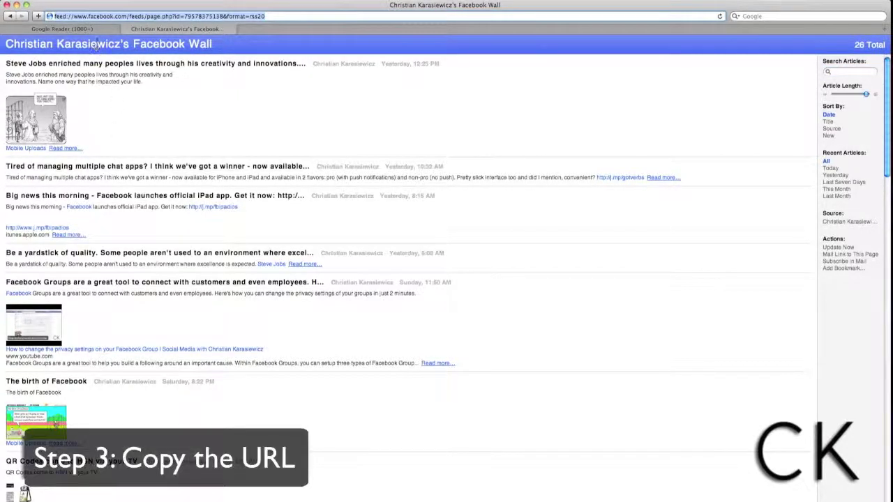
Switch to Google Reader and add a subscription using the copied Facebook wall feed URL
{"action": "left_click", "coordinate": [98, 31]}
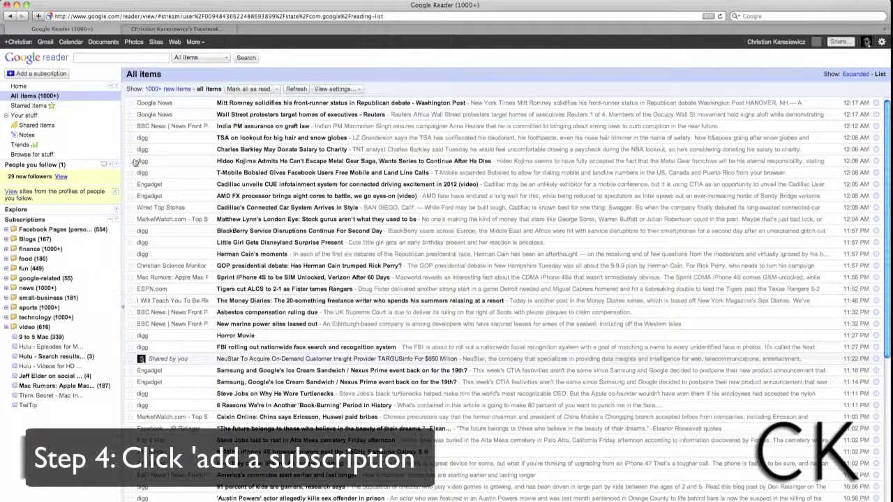
{"action": "left_click", "coordinate": [41, 74]}
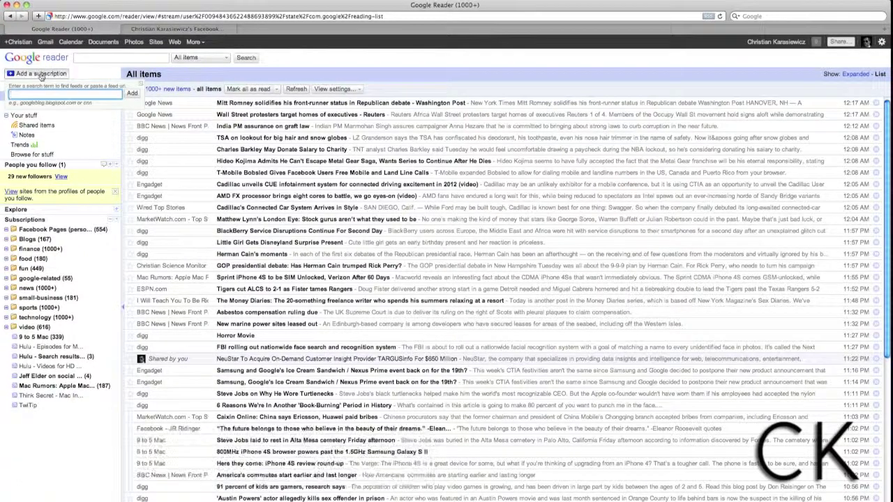
{"action": "key", "text": "super+v"}
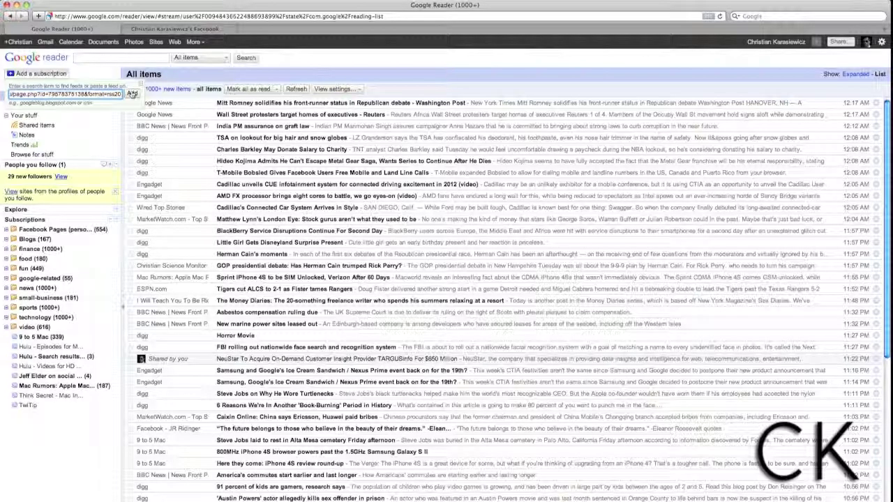
{"action": "left_click", "coordinate": [132, 93]}
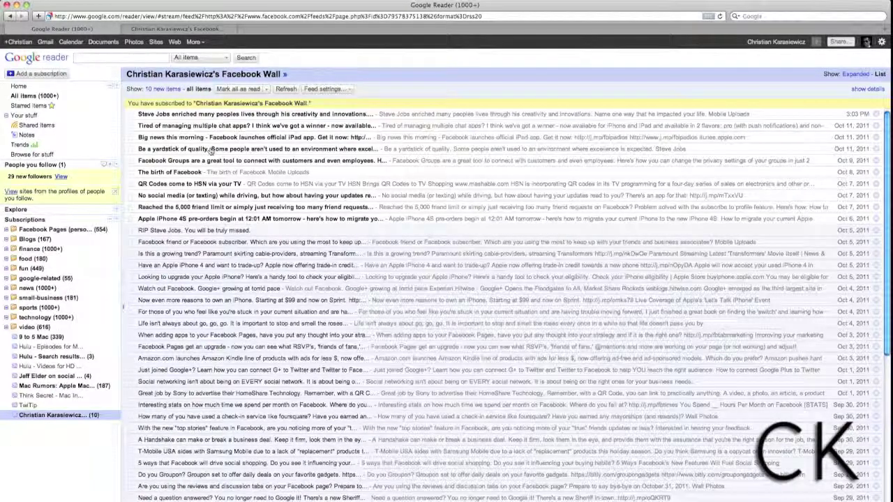
Read the "Be a yardstick of quality" and "The birth of Facebook" posts in the newly subscribed feed
{"action": "left_click", "coordinate": [210, 150]}
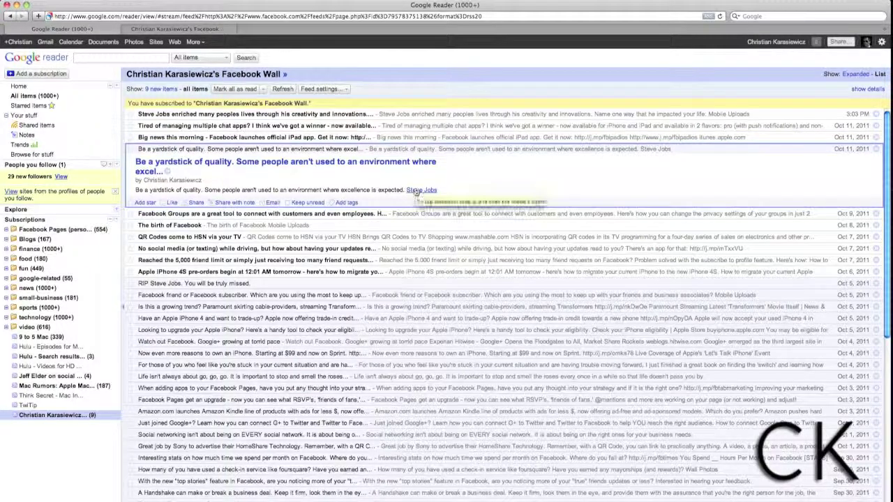
{"action": "left_click", "coordinate": [216, 226]}
{"action": "left_click", "coordinate": [165, 240]}
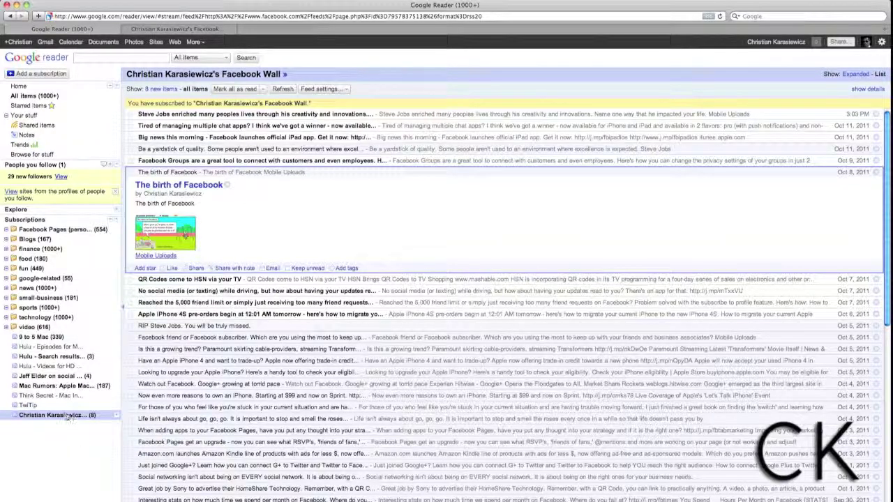
Put the newly added Facebook wall subscription into a new folder named "Facebook Pages (business)"
{"action": "left_click", "coordinate": [117, 415]}
{"action": "left_click", "coordinate": [137, 397]}
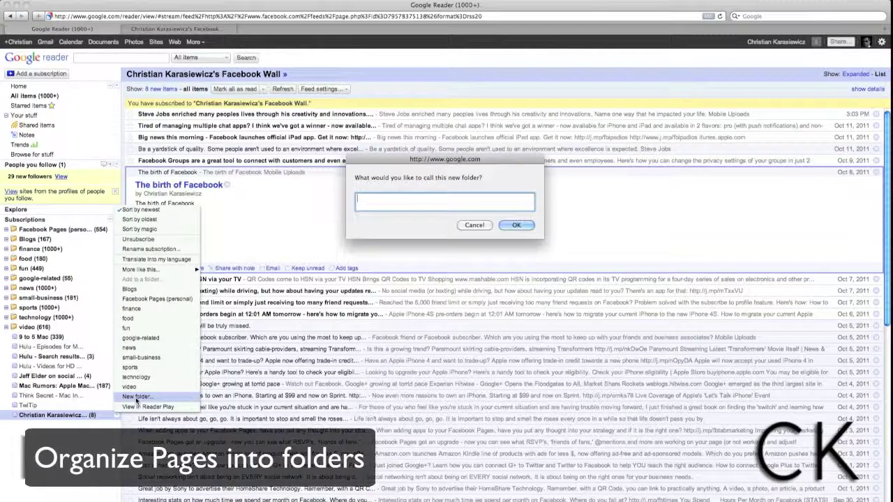
{"action": "type", "text": "Facebook Pages (busines"}
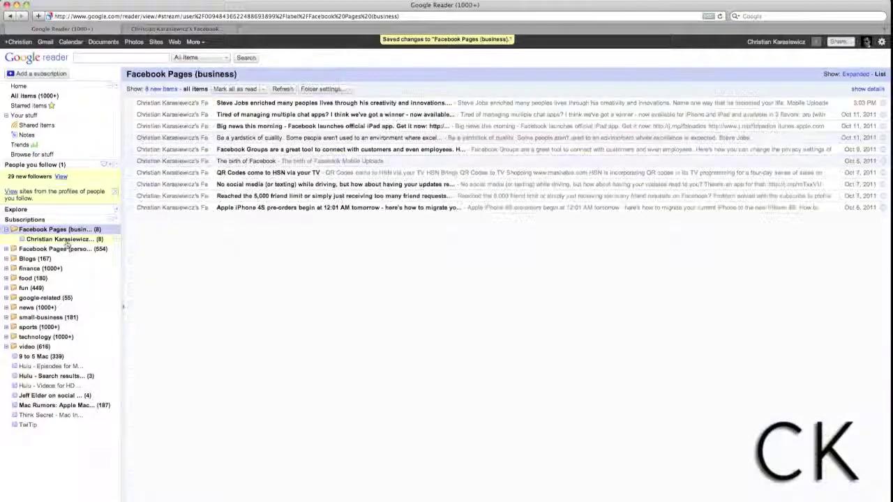
Return to the Facebook wall feed page and load facebook.com in its place
{"action": "left_click", "coordinate": [197, 29]}
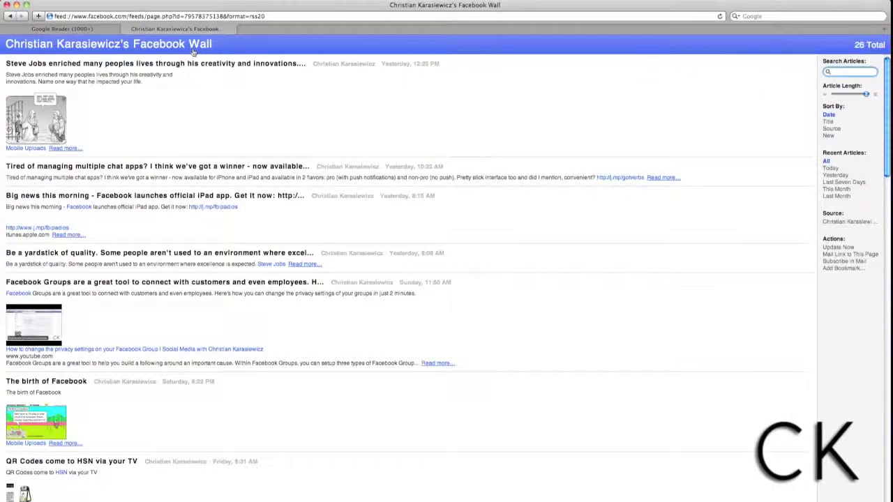
{"action": "key", "text": "super+l"}
{"action": "type", "text": "facebook.com/"}
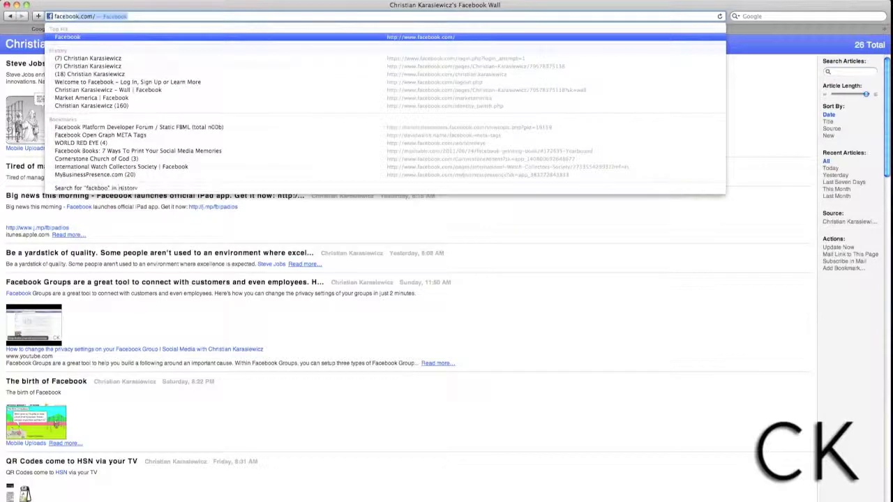
{"action": "key", "text": "Return"}
Search Facebook for "cnn" and open the CNN company page
{"action": "left_click", "coordinate": [333, 45]}
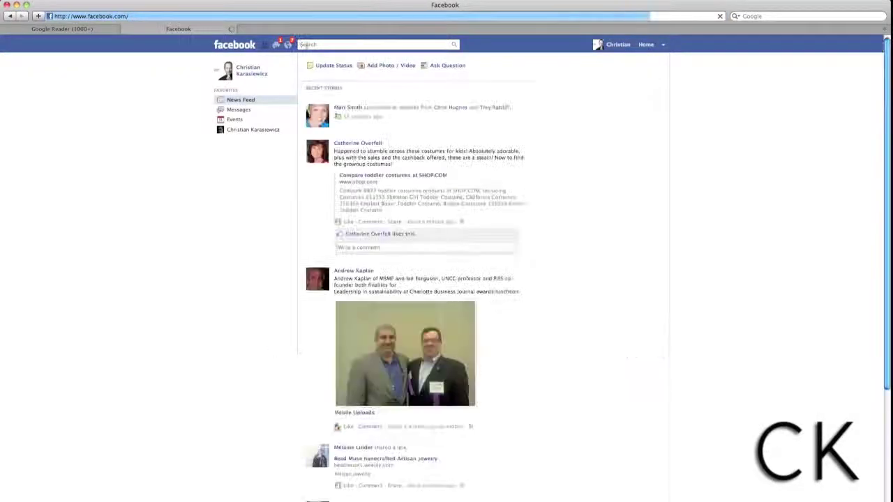
{"action": "type", "text": "cnn"}
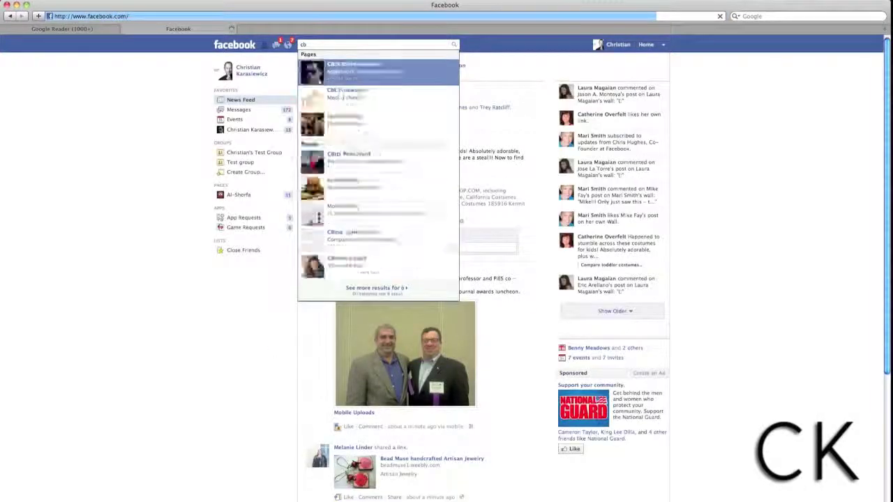
{"action": "key", "text": "Down"}
{"action": "key", "text": "Down"}
{"action": "key", "text": "Down"}
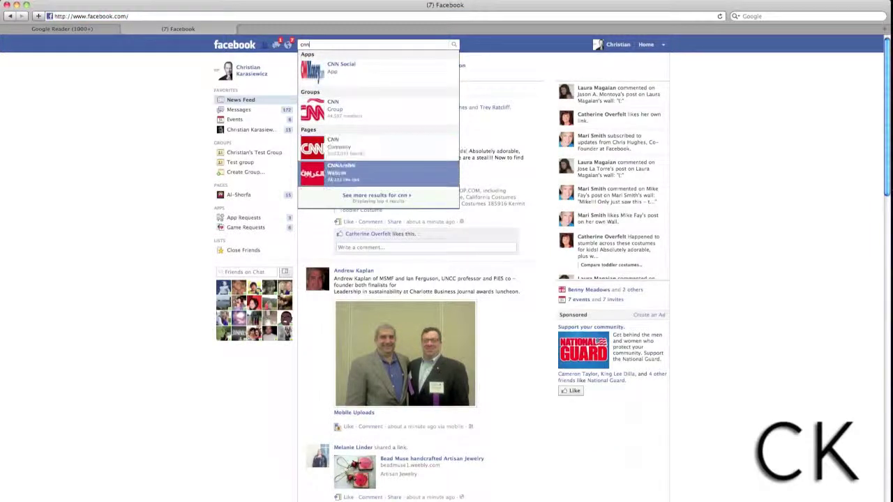
{"action": "key", "text": "Up"}
{"action": "key", "text": "Return"}
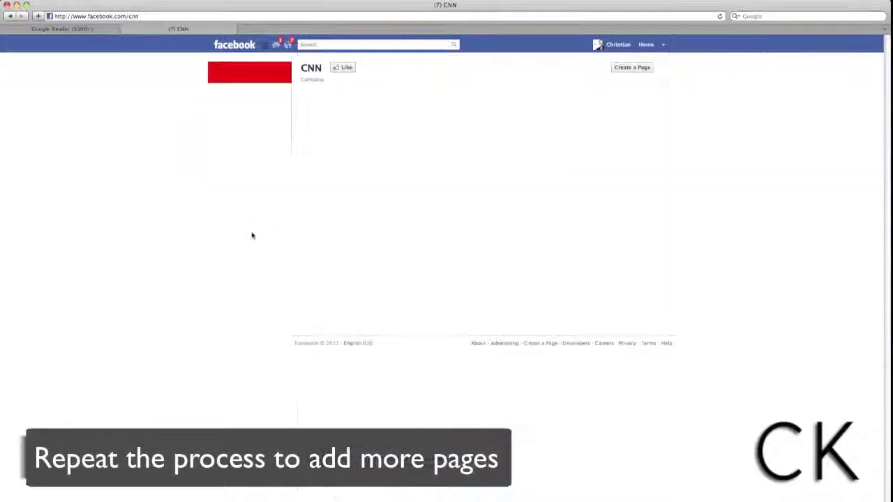
Open the CNN page's RSS updates feed, then copy its URL and close the feed
{"action": "scroll", "coordinate": [163, 305], "scroll_direction": "down", "scroll_amount": 2}
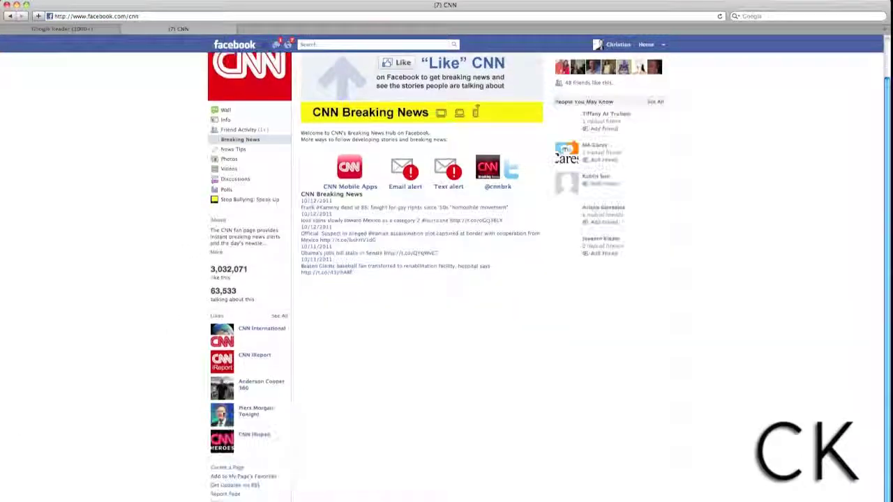
{"action": "left_click", "coordinate": [244, 487]}
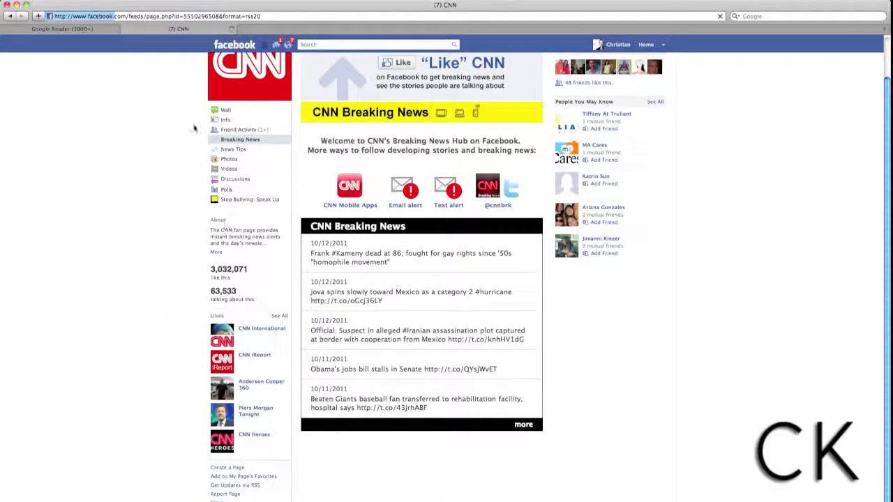
{"action": "left_click", "coordinate": [266, 16]}
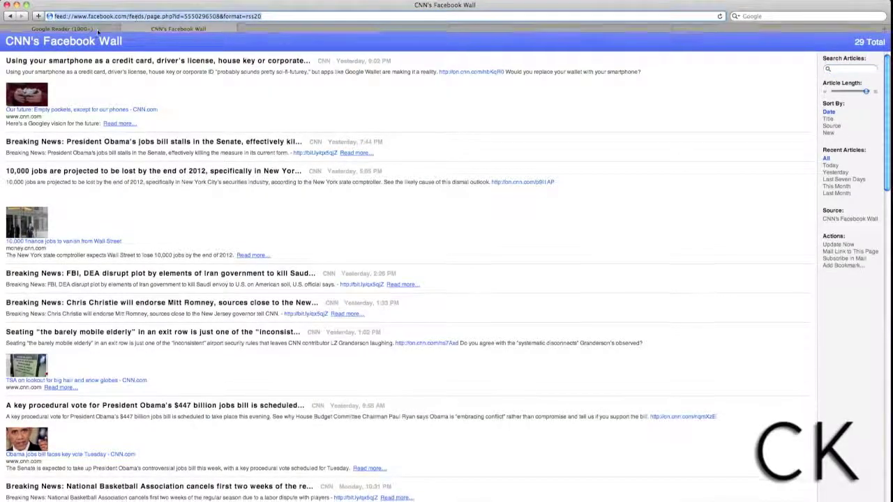
{"action": "key", "text": "super+w"}
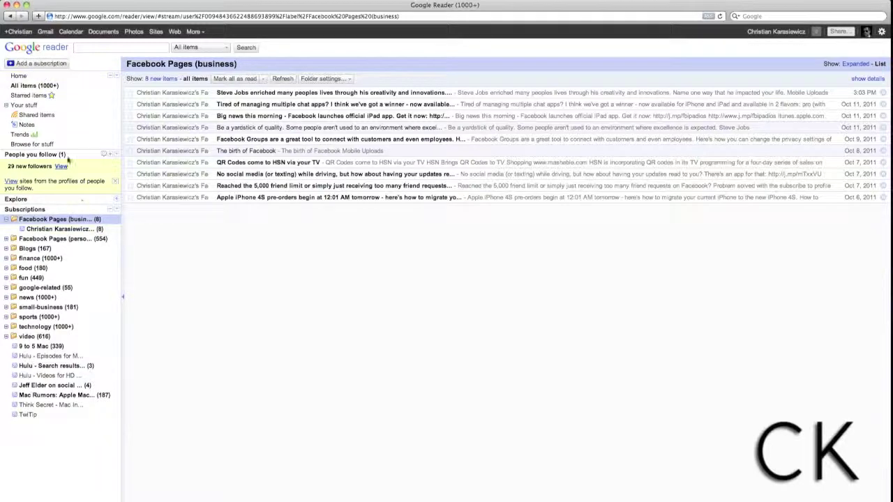
Add a Google Reader subscription using the copied CNN feed URL
{"action": "left_click", "coordinate": [36, 64]}
{"action": "key", "text": "super+v"}
{"action": "left_click", "coordinate": [130, 86]}
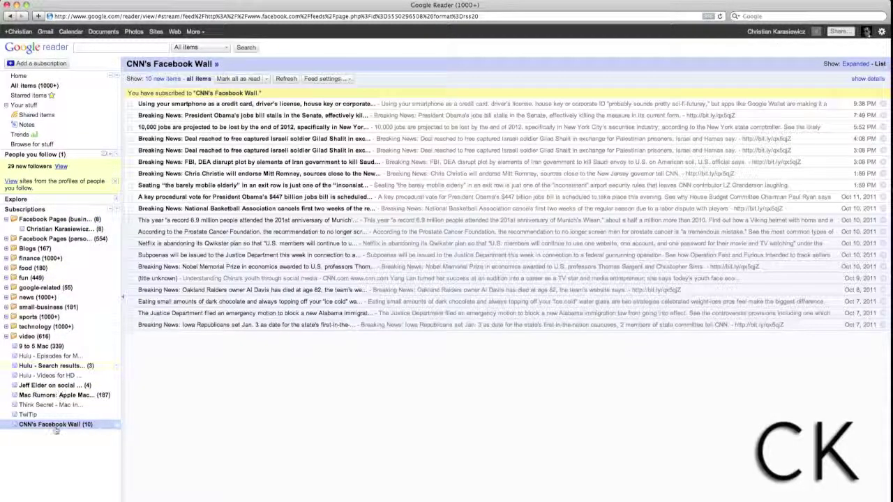
Move the CNN's Facebook Wall subscription into the "Facebook Pages (business)" folder and show the folder's items
{"action": "left_click_drag", "start_coordinate": [56, 424], "coordinate": [68, 230]}
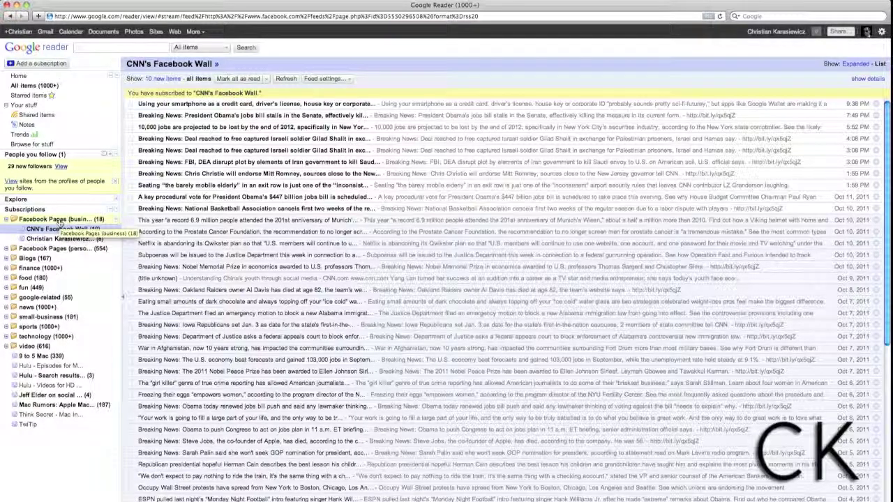
{"action": "left_click", "coordinate": [60, 220]}
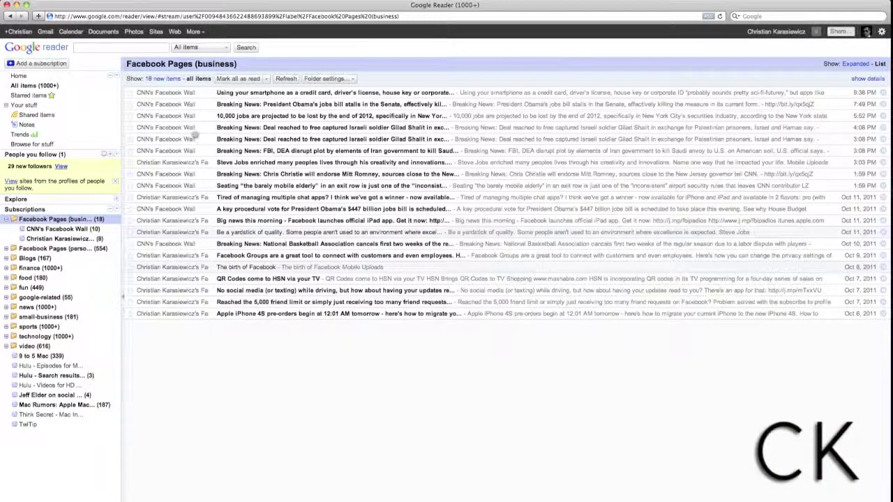
View CNN's "Seating the barely mobile elderly" post in the reader and its original on Facebook, then return to the folder
{"action": "left_click", "coordinate": [234, 187]}
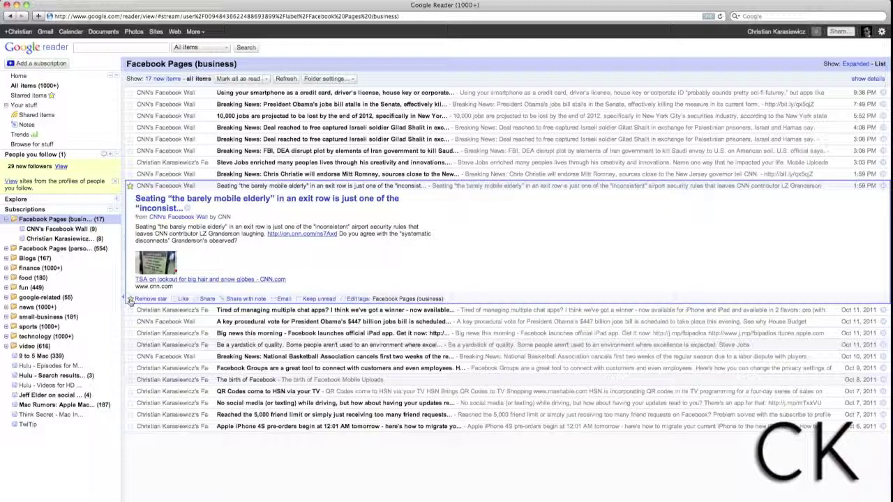
{"action": "left_click", "coordinate": [884, 186]}
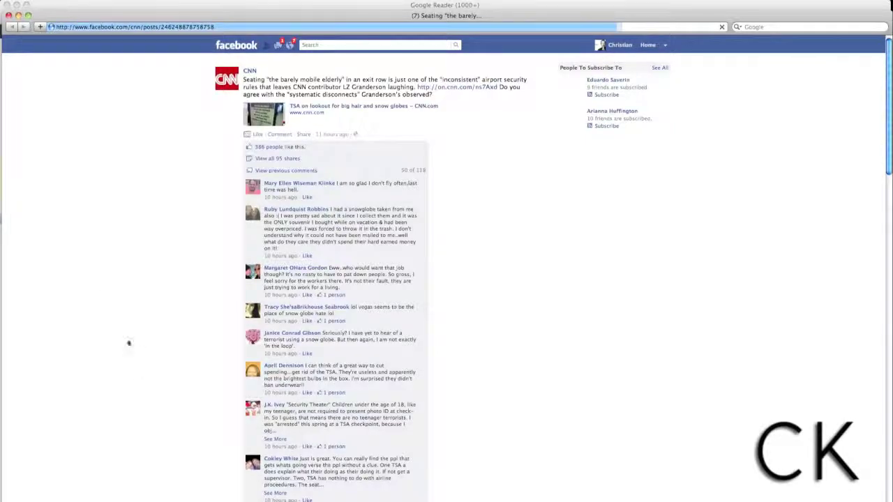
{"action": "key", "text": "super+w"}
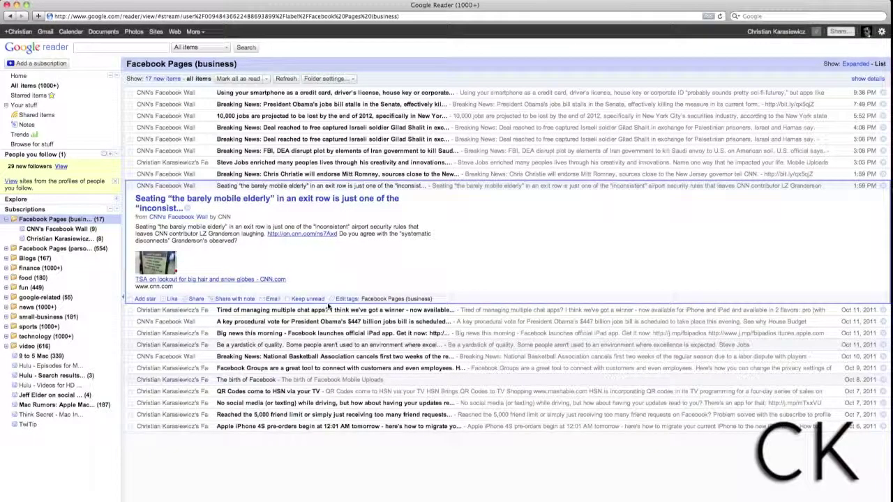
Collapse the open CNN post and mark the folder's items older than a day, and those older than two weeks, as read
{"action": "left_click", "coordinate": [474, 188]}
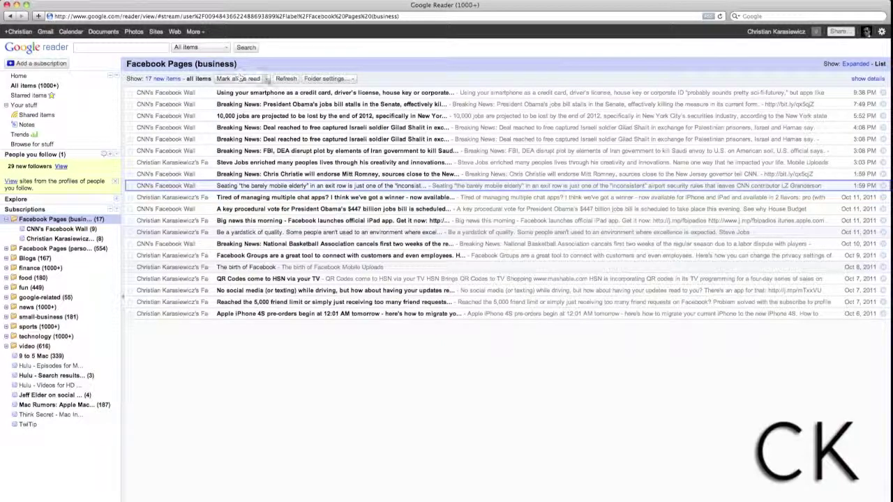
{"action": "left_click", "coordinate": [266, 79]}
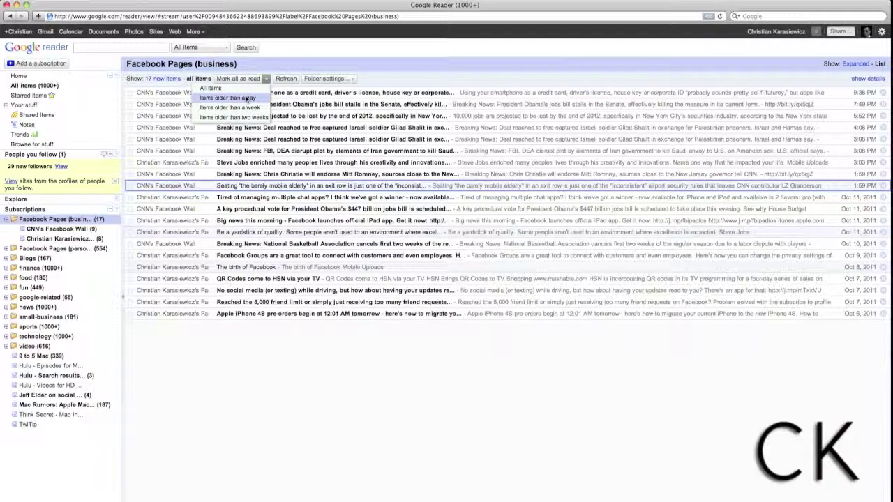
{"action": "left_click", "coordinate": [247, 99]}
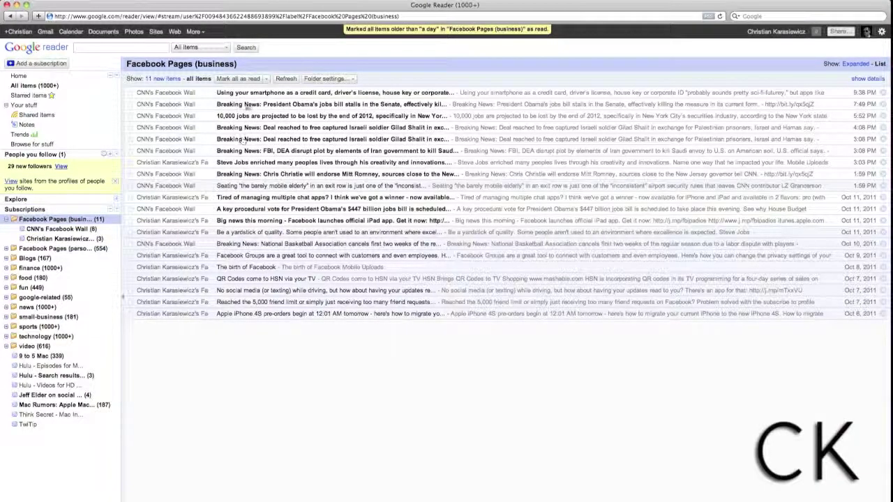
{"action": "left_click", "coordinate": [266, 79]}
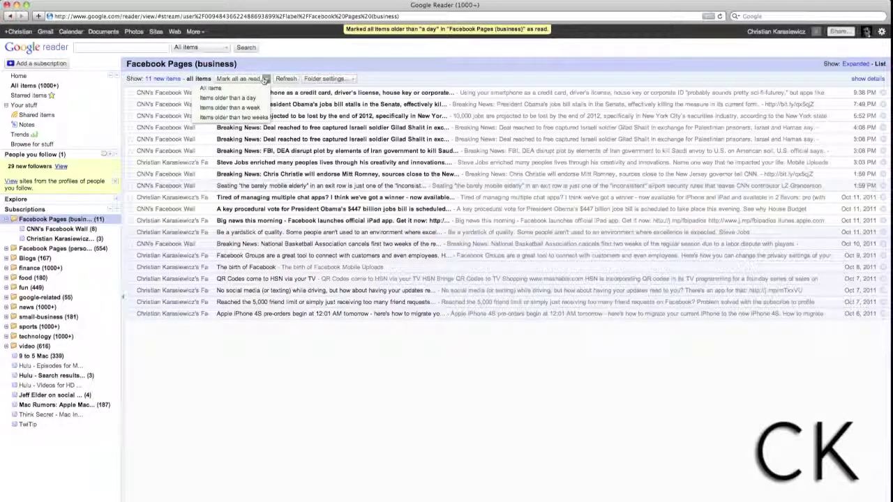
{"action": "left_click", "coordinate": [251, 117]}
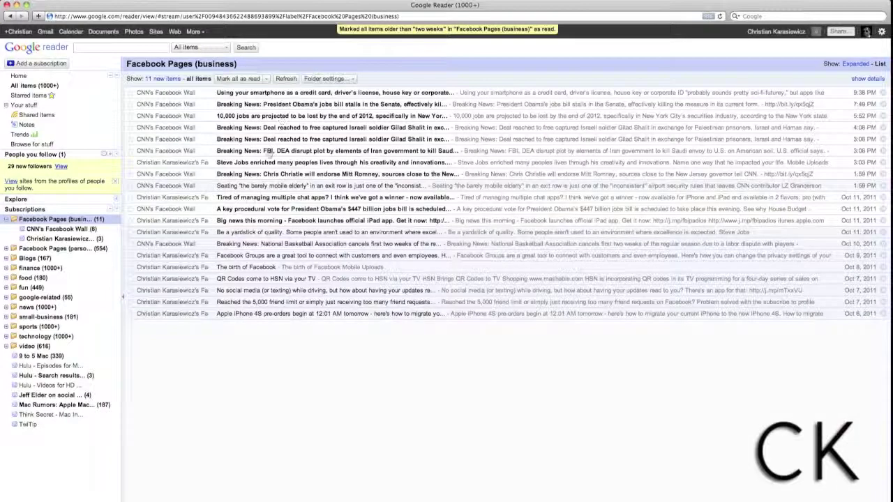
Open the "Big news this morning - Facebook launches official iPad app" post, like it and dismiss the public-liking notice
{"action": "left_click", "coordinate": [258, 222]}
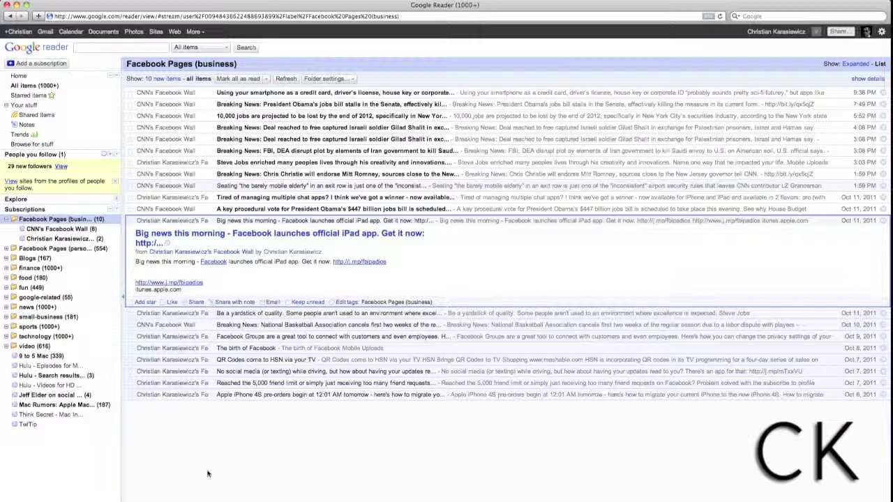
{"action": "left_click", "coordinate": [171, 302]}
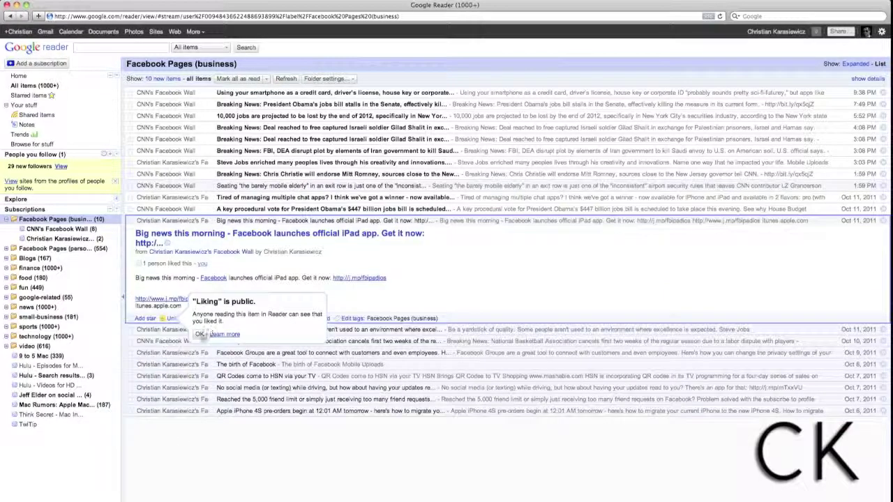
{"action": "left_click", "coordinate": [200, 336]}
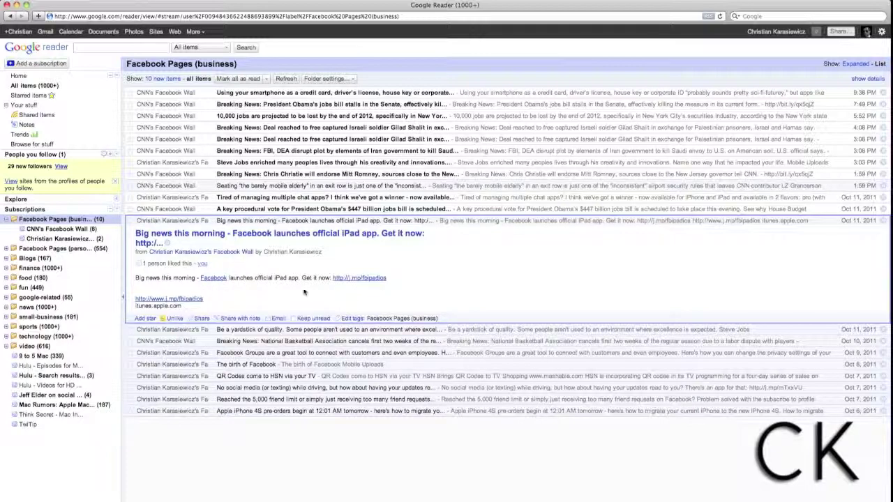
{"action": "left_click_drag", "start_coordinate": [303, 293], "coordinate": [303, 283]}
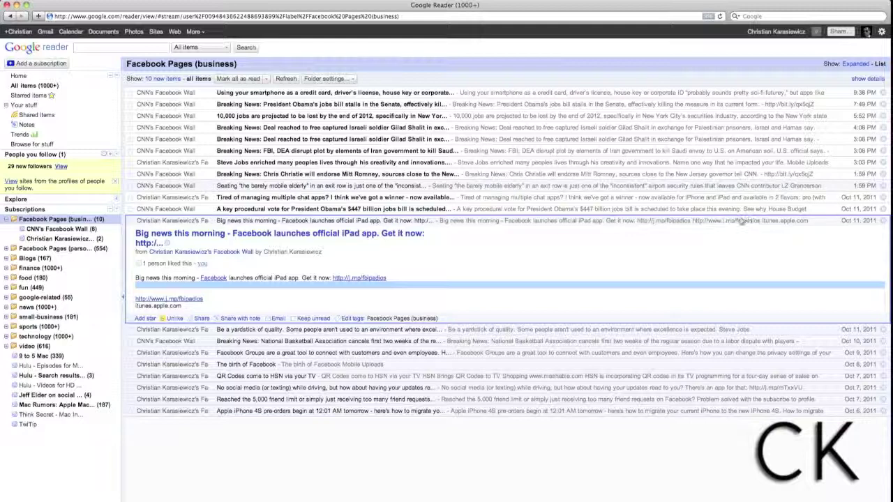
Read through the folder's posts from the jobs bill vote up to the 4:08 PM Gilad Shalit item, plus the Apple iPhone 4S pre-orders post
{"action": "left_click", "coordinate": [732, 210]}
{"action": "left_click", "coordinate": [259, 199]}
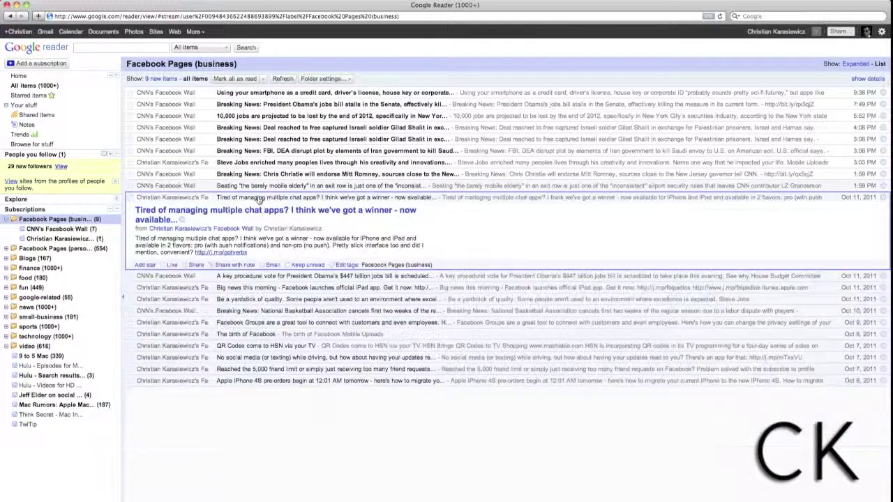
{"action": "left_click", "coordinate": [262, 175]}
{"action": "left_click", "coordinate": [270, 163]}
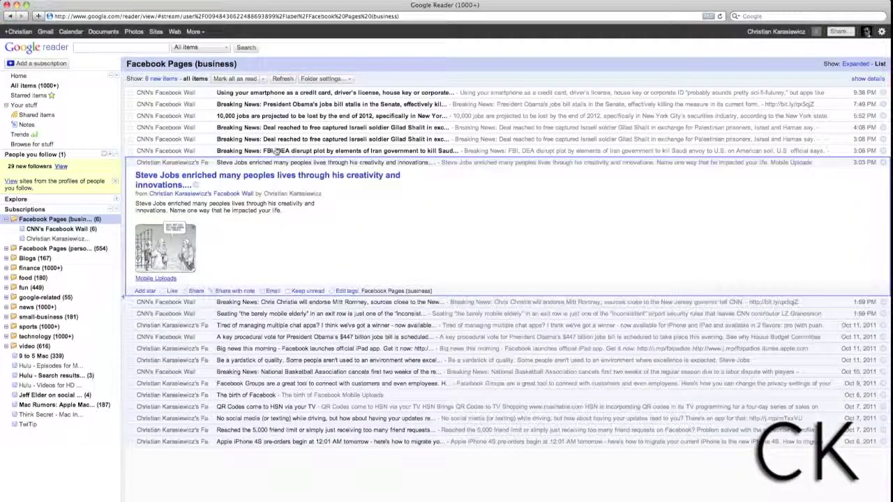
{"action": "left_click", "coordinate": [277, 151]}
{"action": "left_click", "coordinate": [253, 139]}
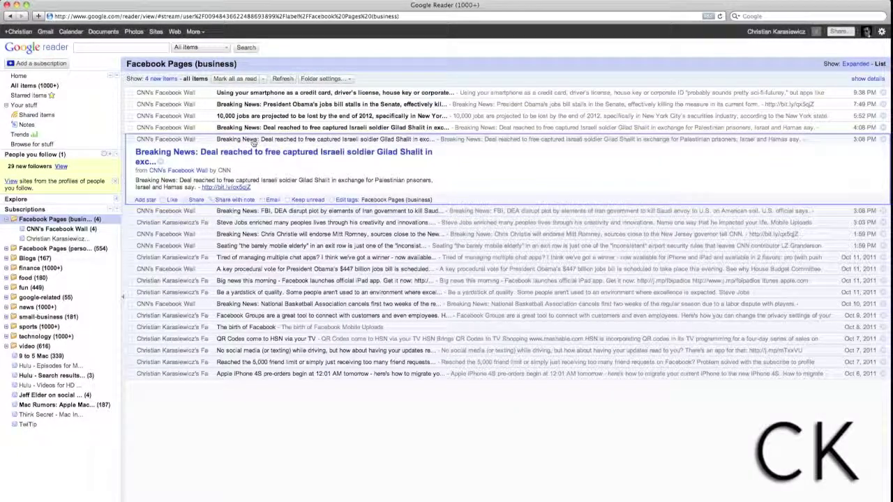
{"action": "left_click", "coordinate": [278, 128]}
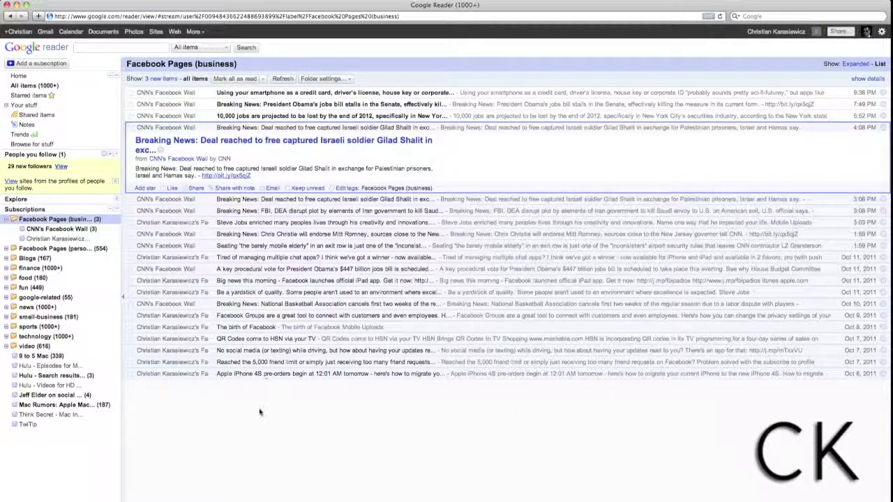
{"action": "left_click", "coordinate": [265, 374]}
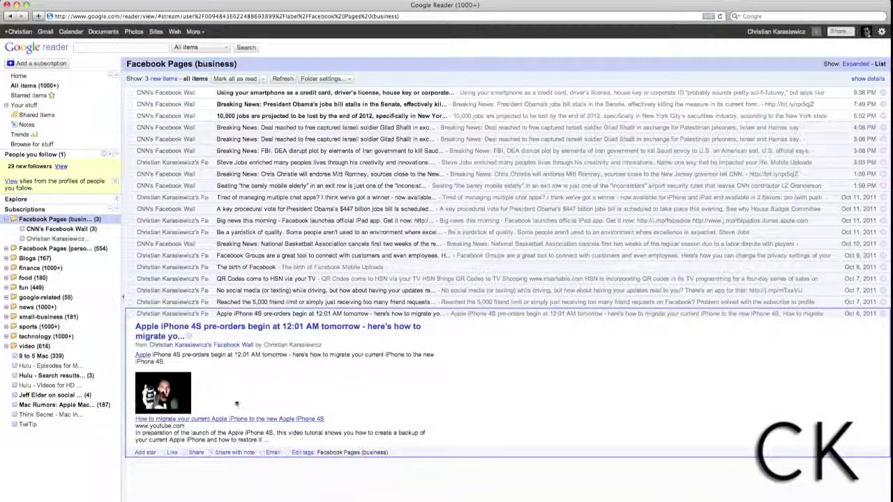